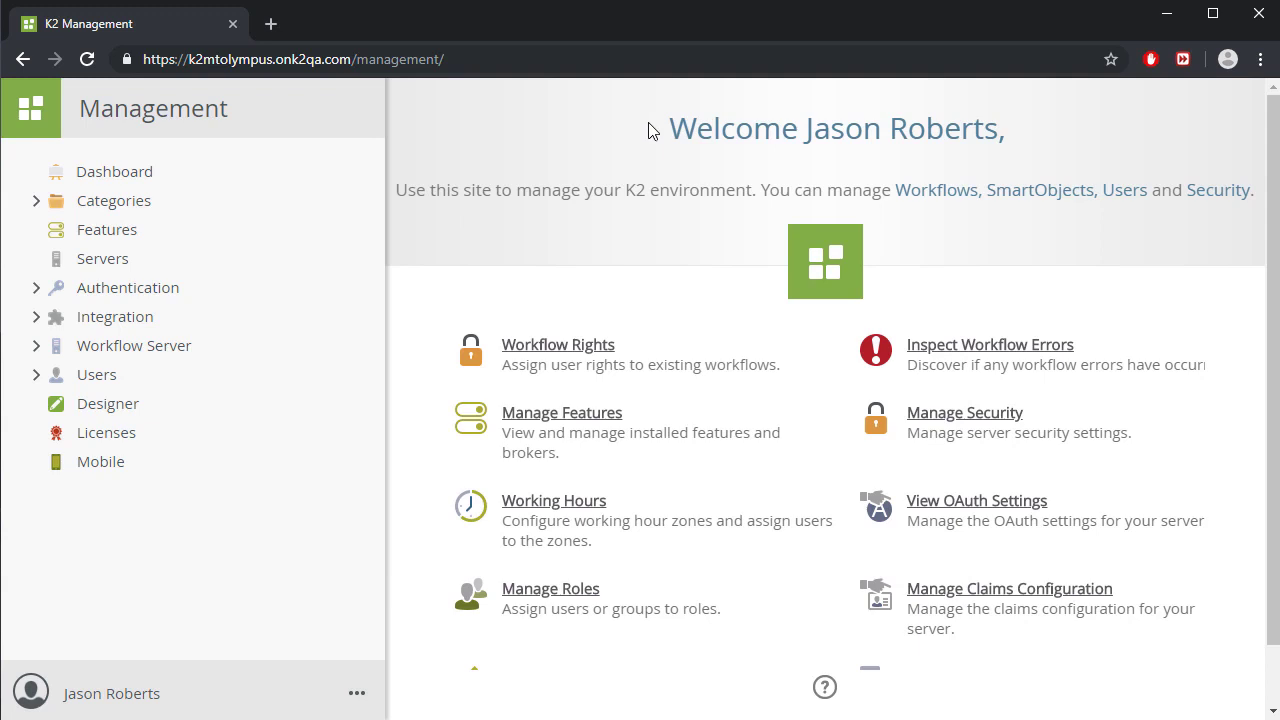
Append 'remote' to the K2 Management URL to download the SourceCode deployment installer.
left_click(530, 62)
left_click(530, 66)
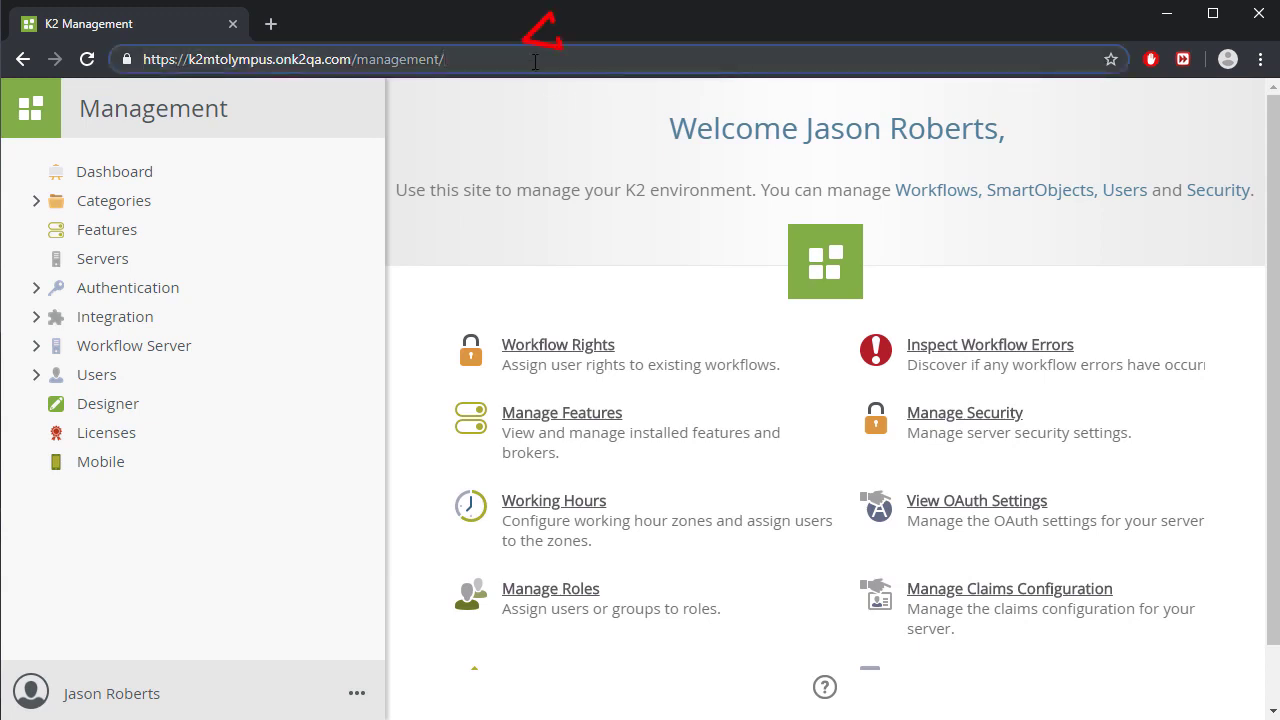
type("remote")
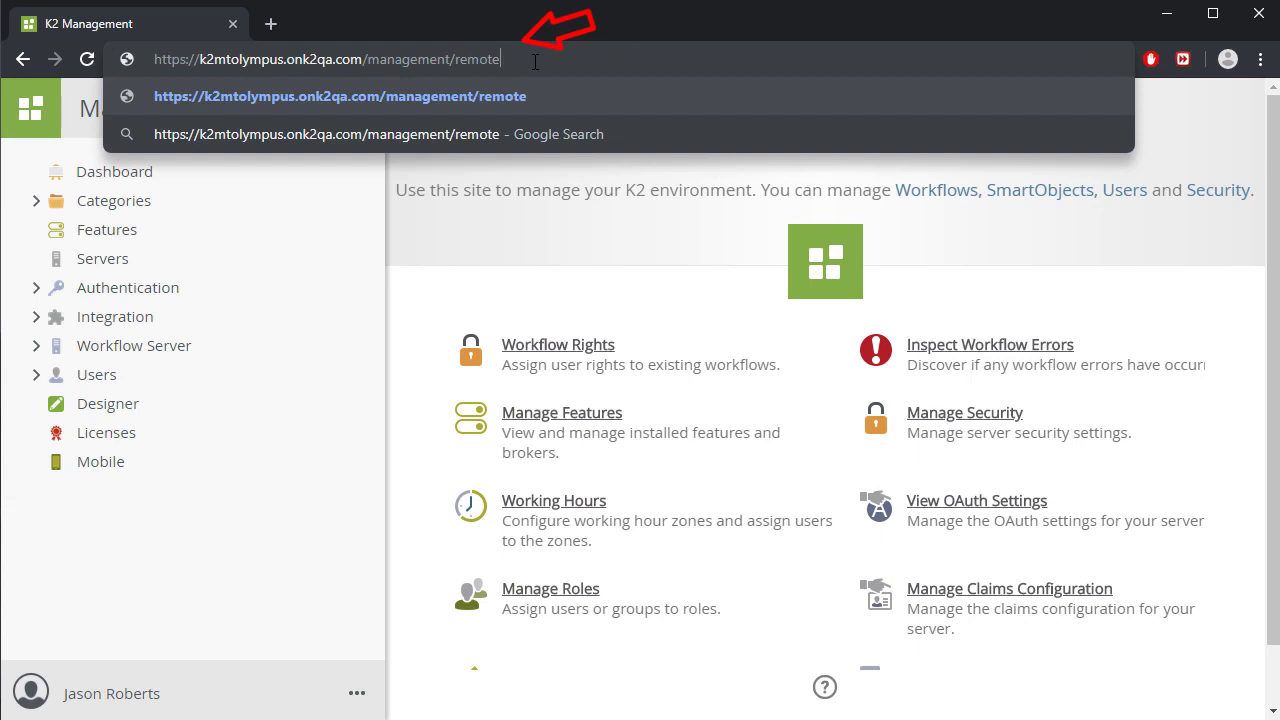
key("Return")
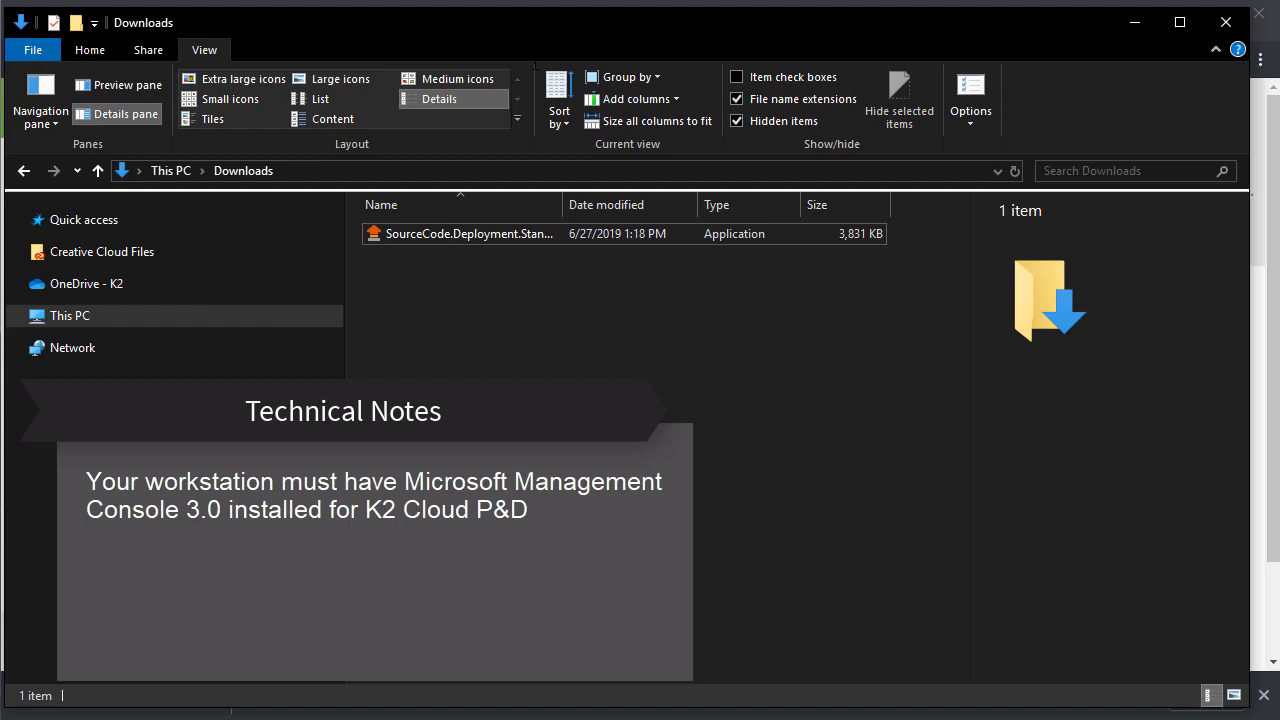
Select SourceCode.Deployment.Standalone.exe in Downloads and widen the Name column to show its full name.
left_click(502, 236)
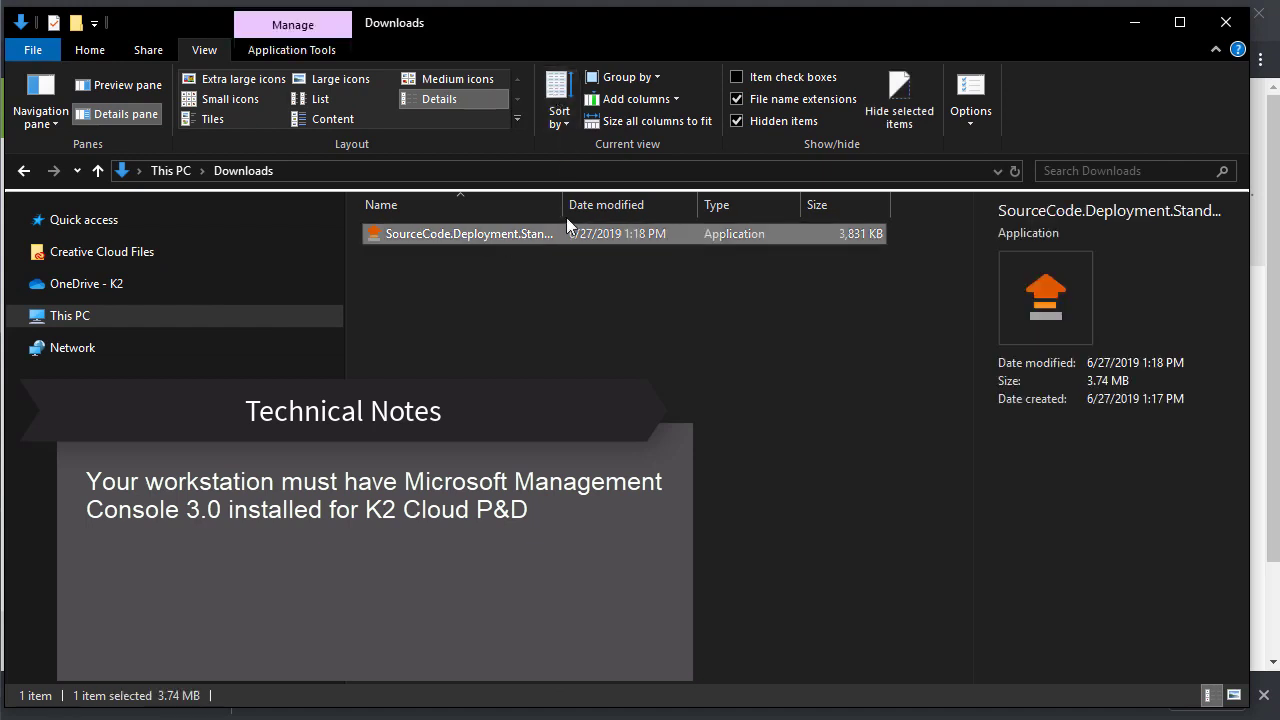
double_click(563, 206)
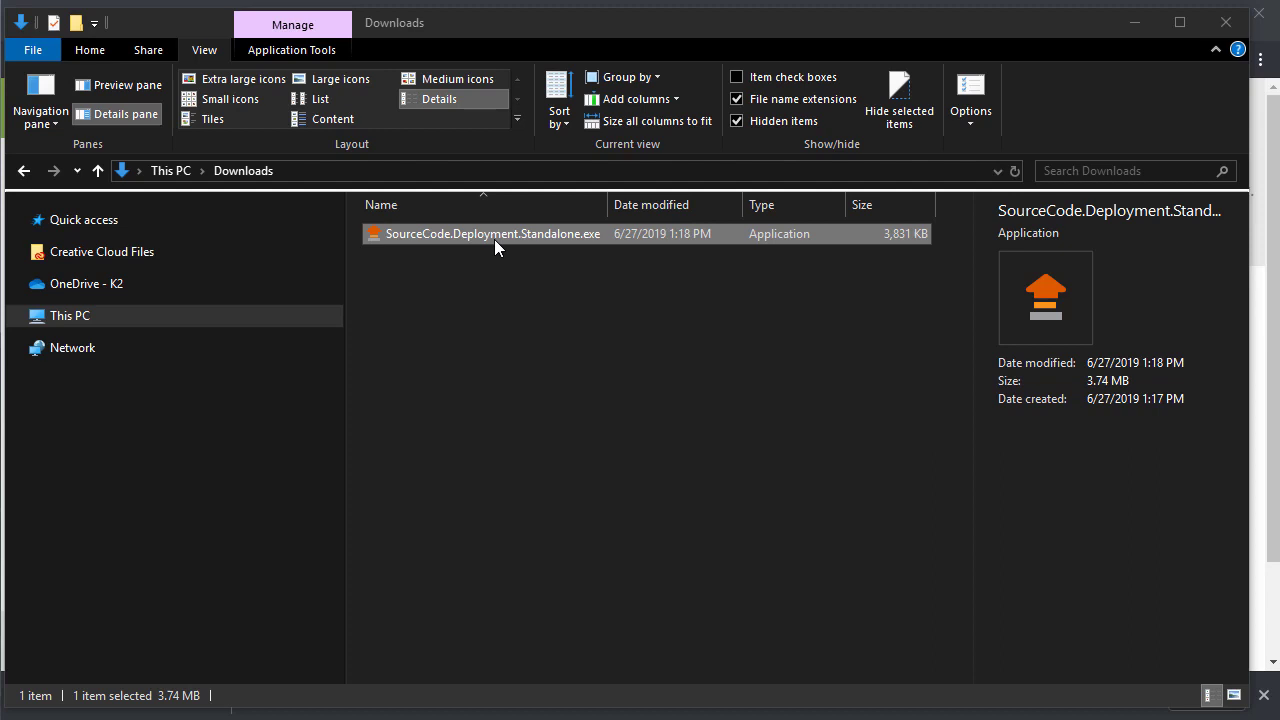
Launch the deployment installer and sign in with the work account and its password.
double_click(494, 234)
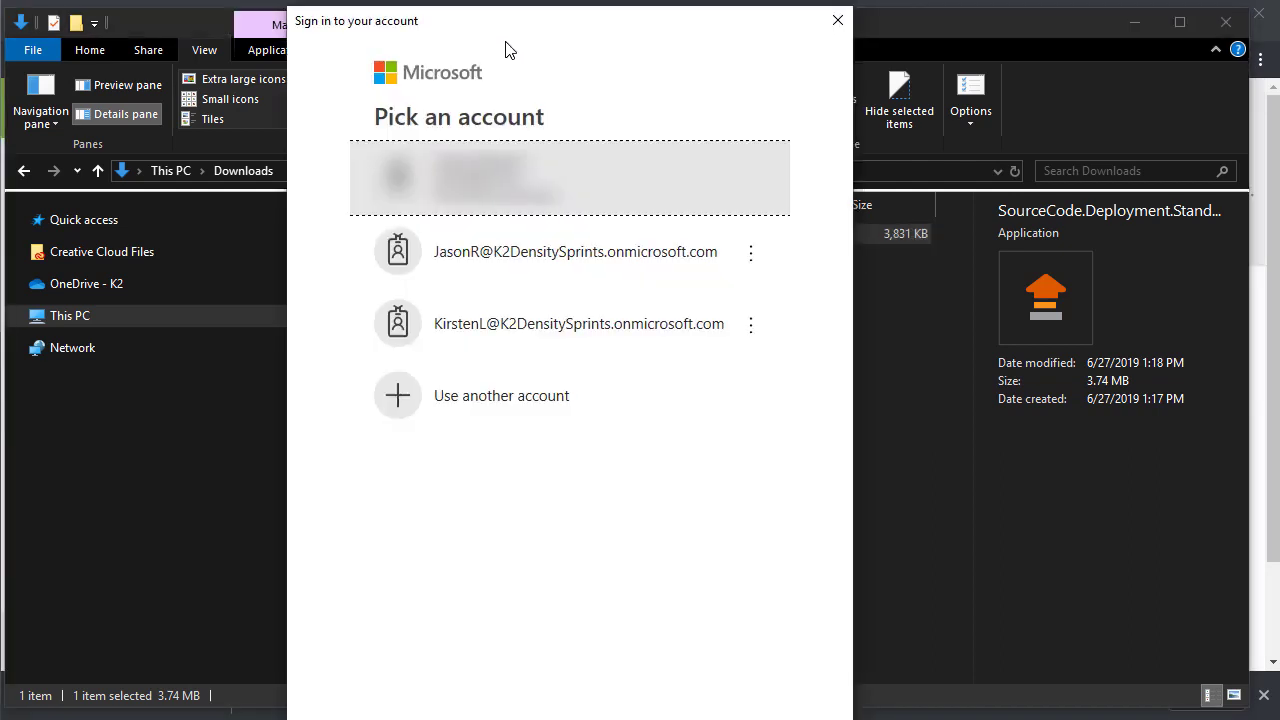
left_click(537, 266)
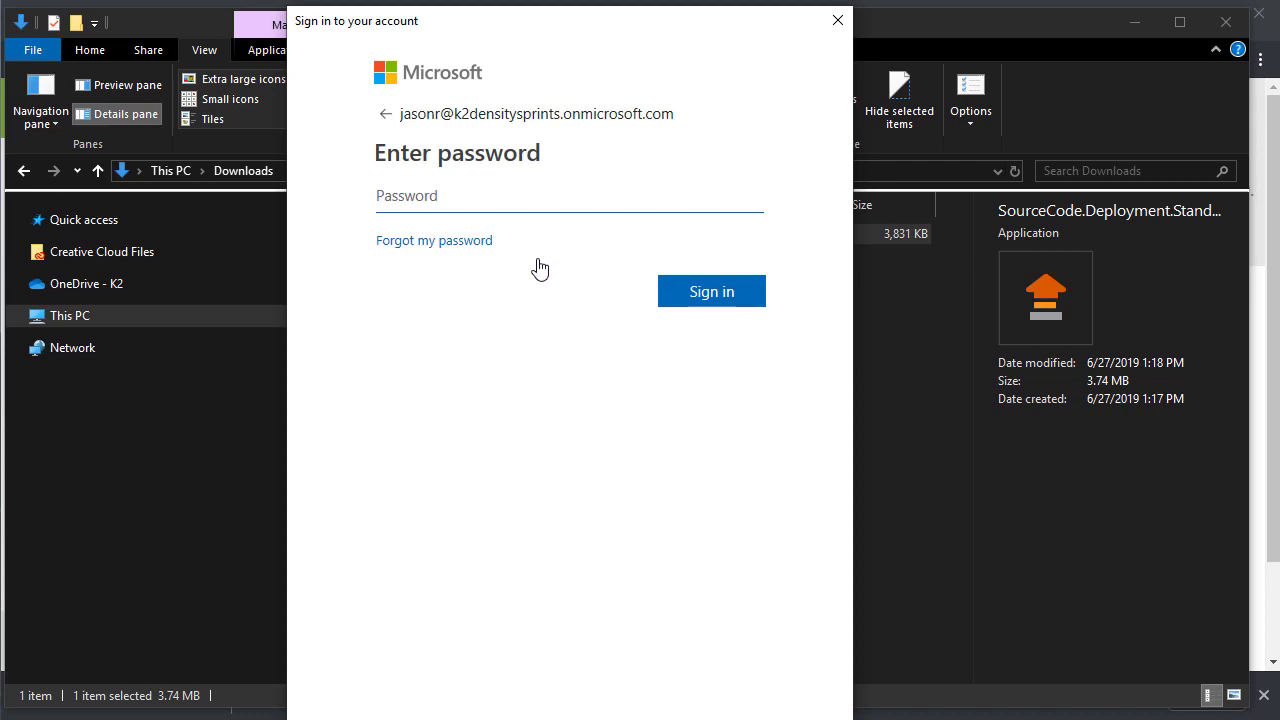
type("********")
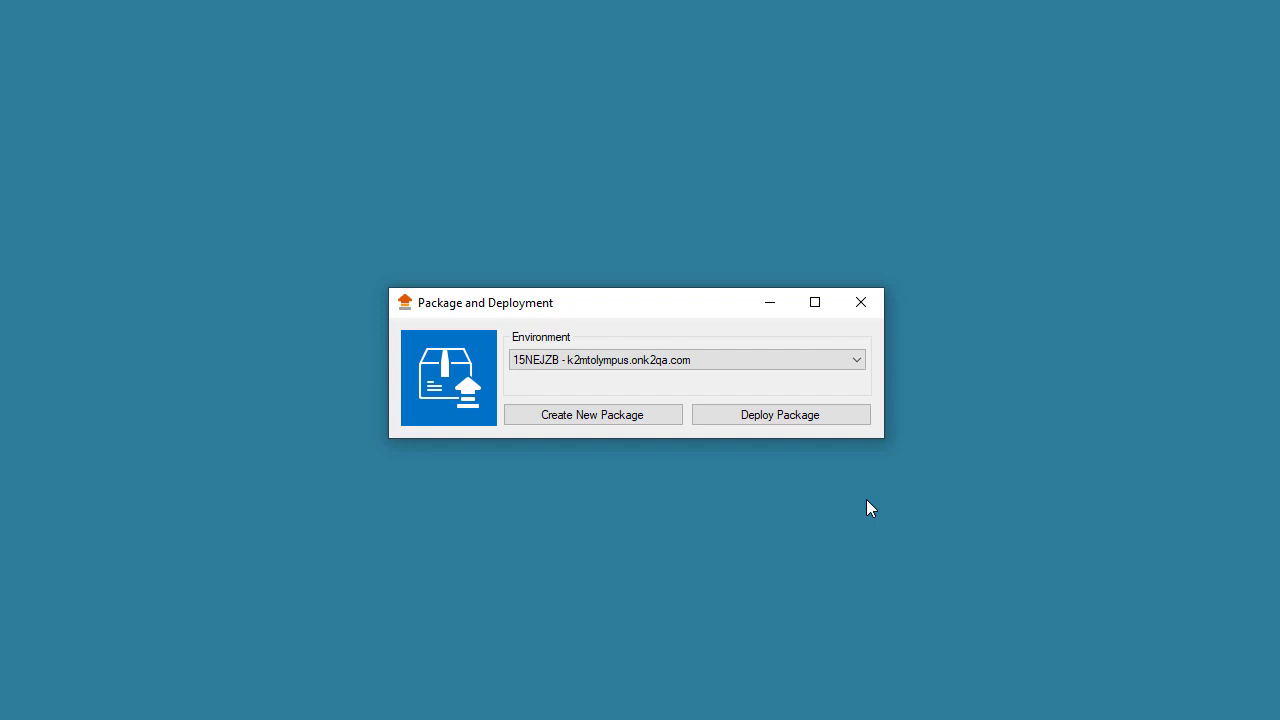
Create a package named 'Leave Request Application', described 'Corporate basic leave request application v1.0'.
left_click(613, 419)
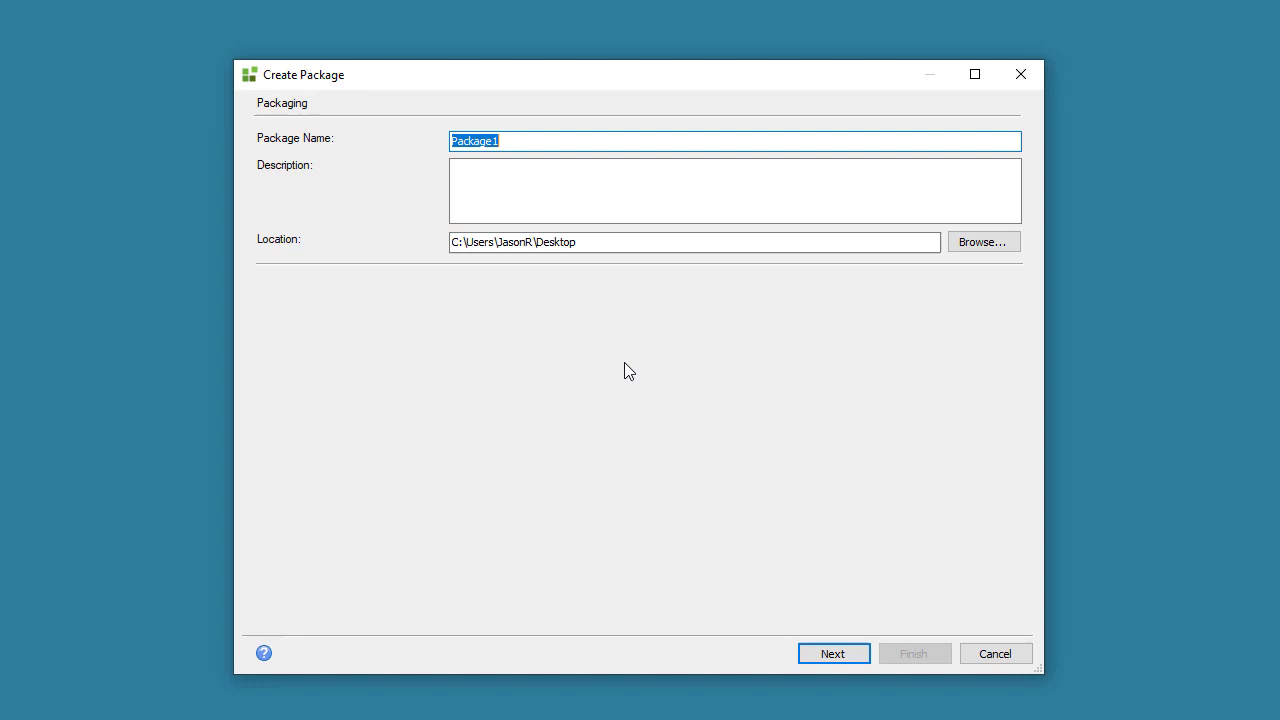
type("Leave Request Application")
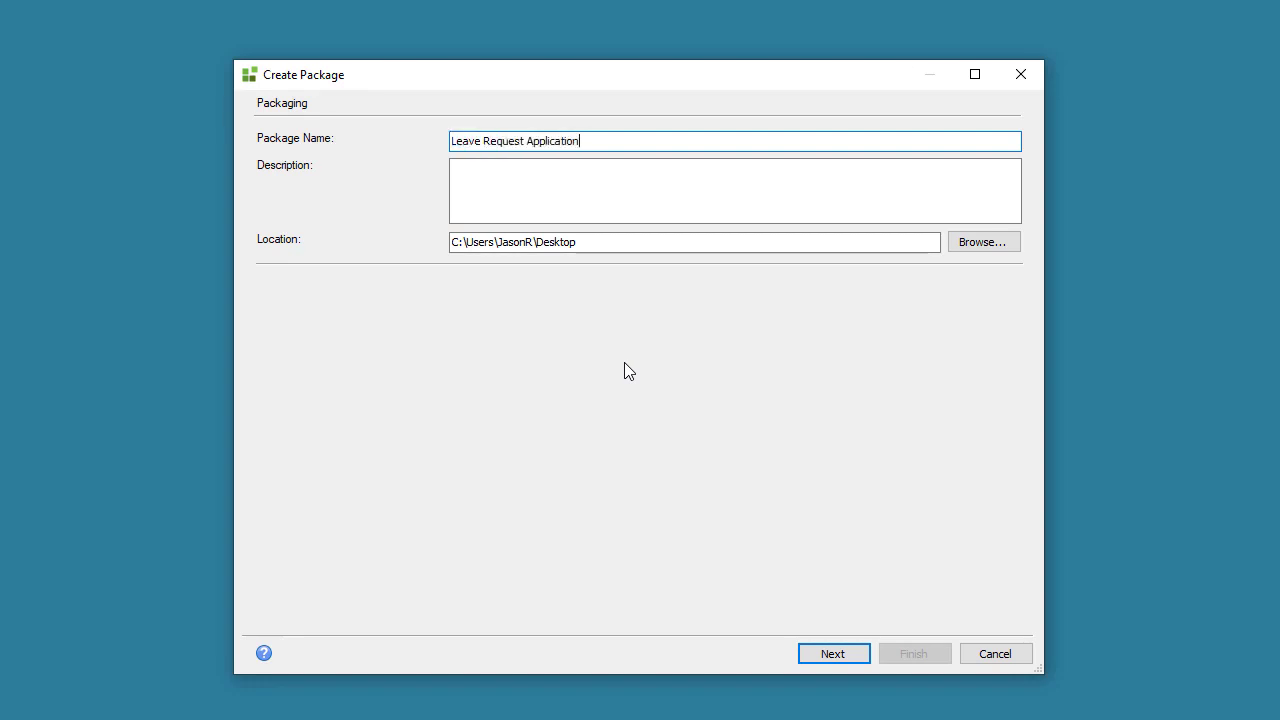
left_click(621, 195)
type("Corporate basic leave request application v1.0")
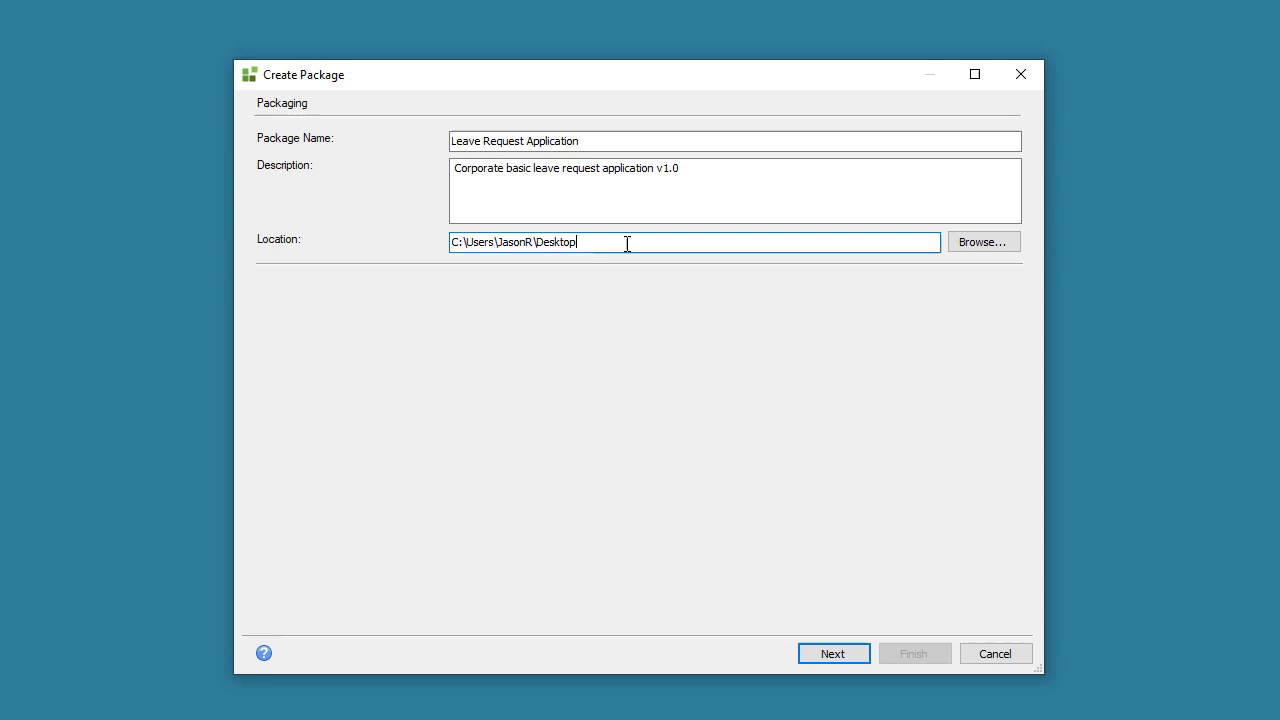
Advance to the package items page and bring up the Add Items list of server categories.
left_click(831, 655)
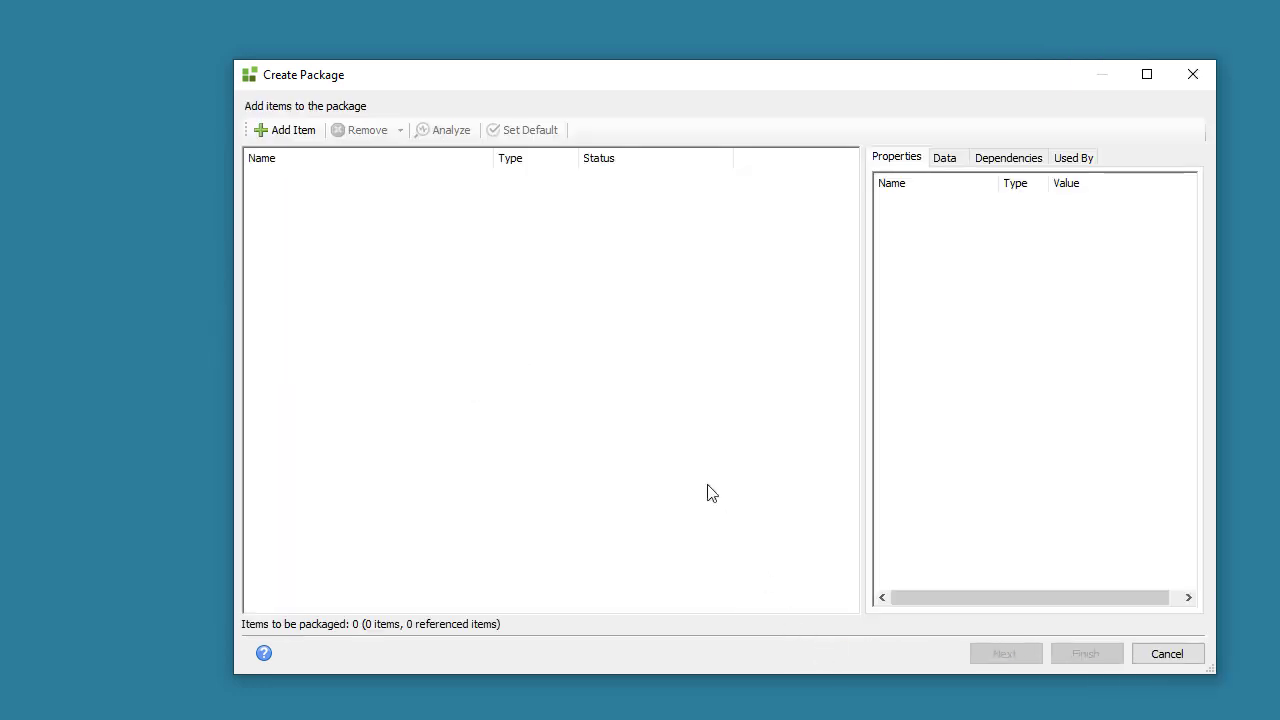
left_click_drag(772, 77, 689, 66)
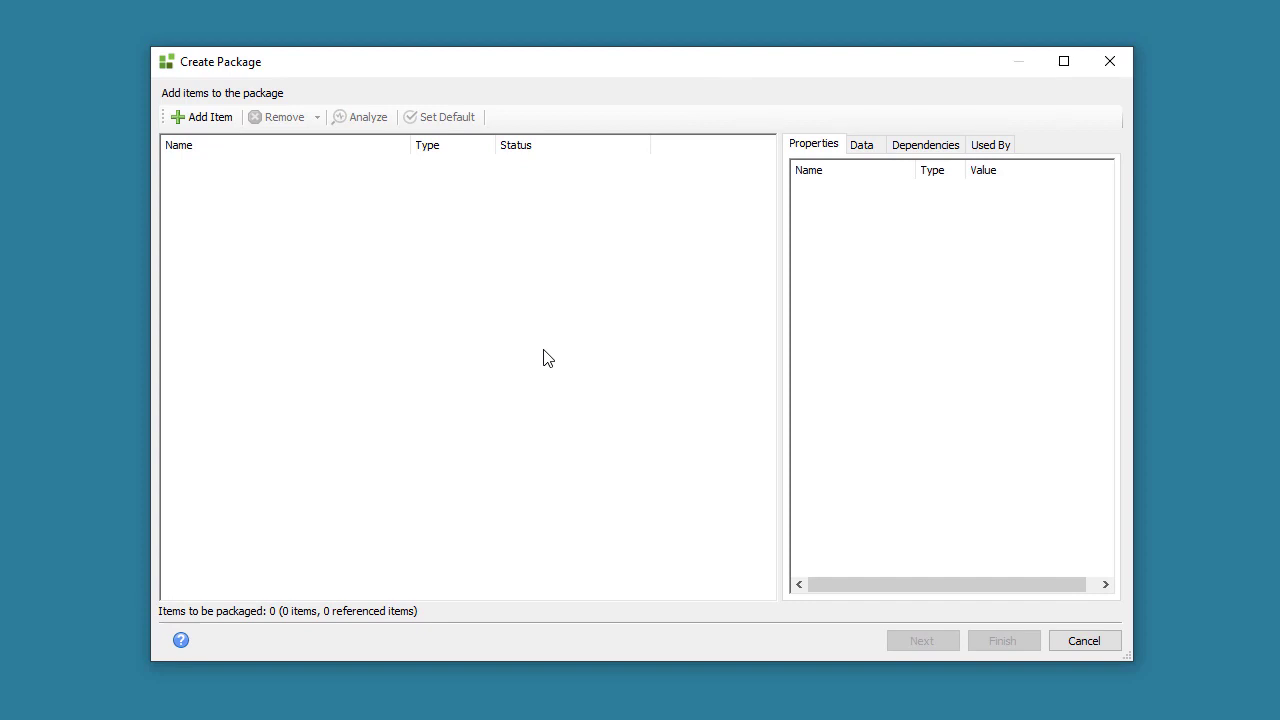
left_click(222, 128)
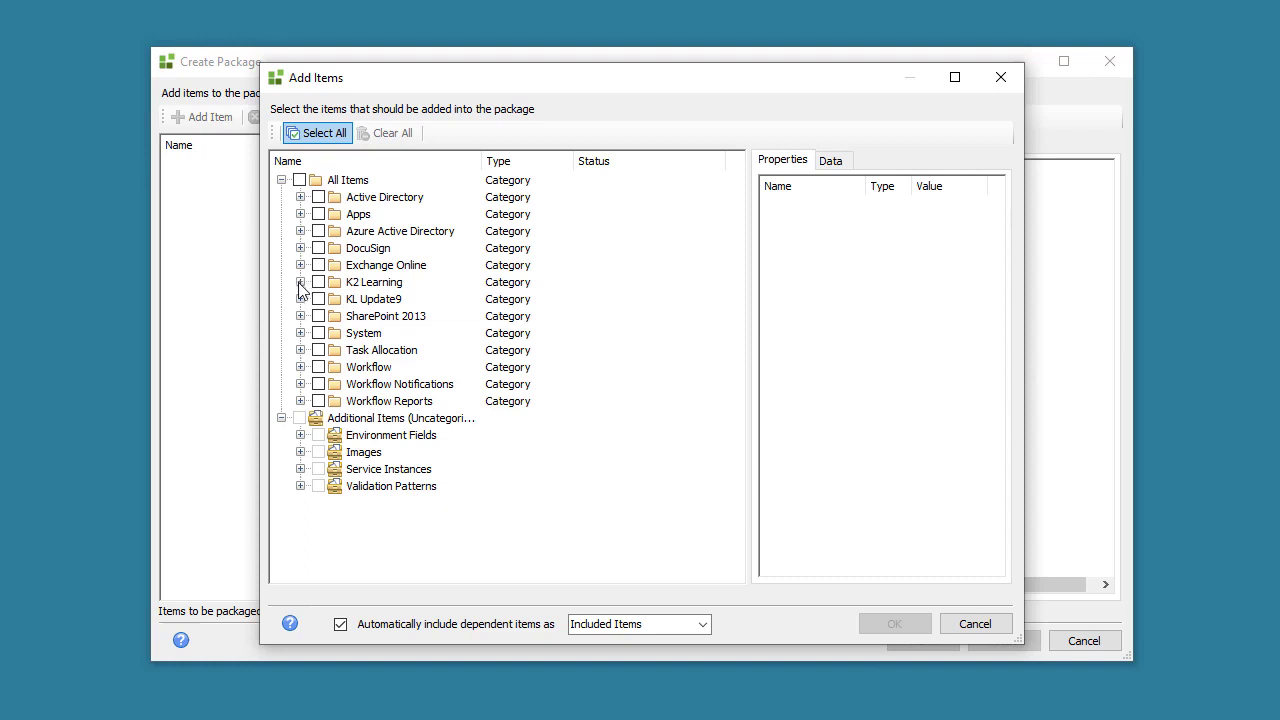
Expand K2 Learning > Leave Request and its Forms, SmartObjects, Views and Workflows folders.
left_click(300, 283)
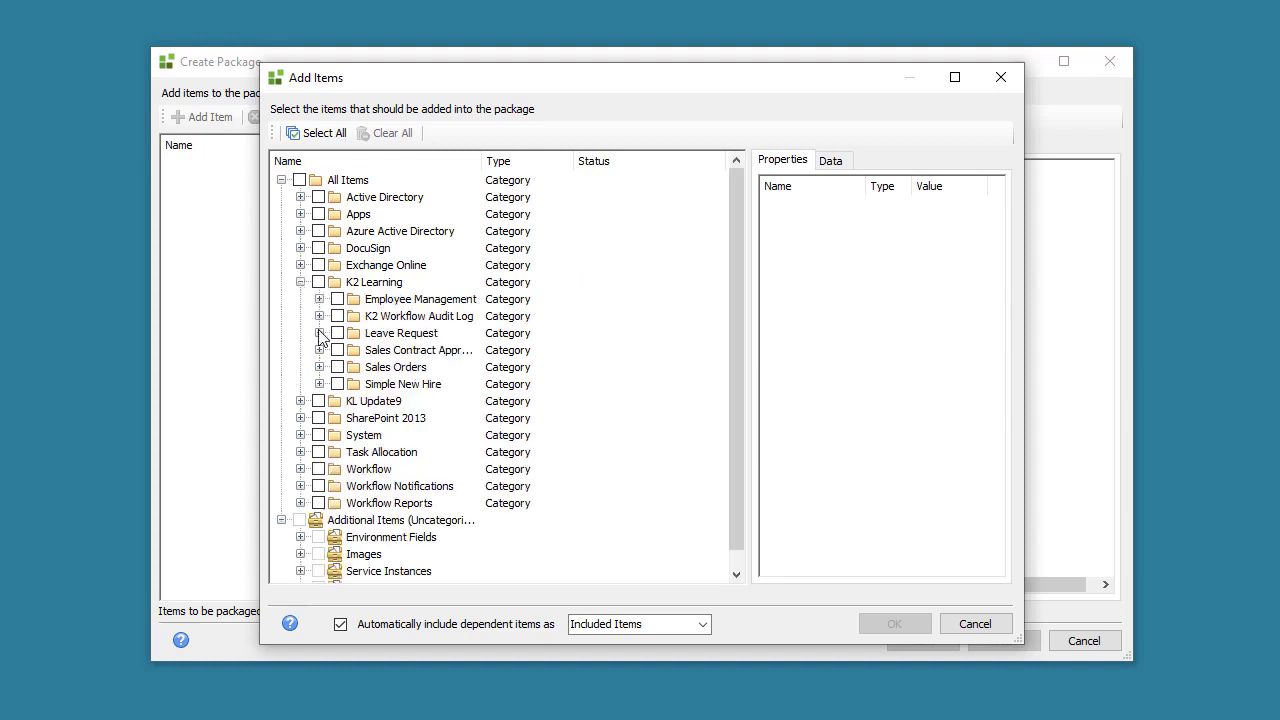
left_click(319, 333)
left_click(338, 350)
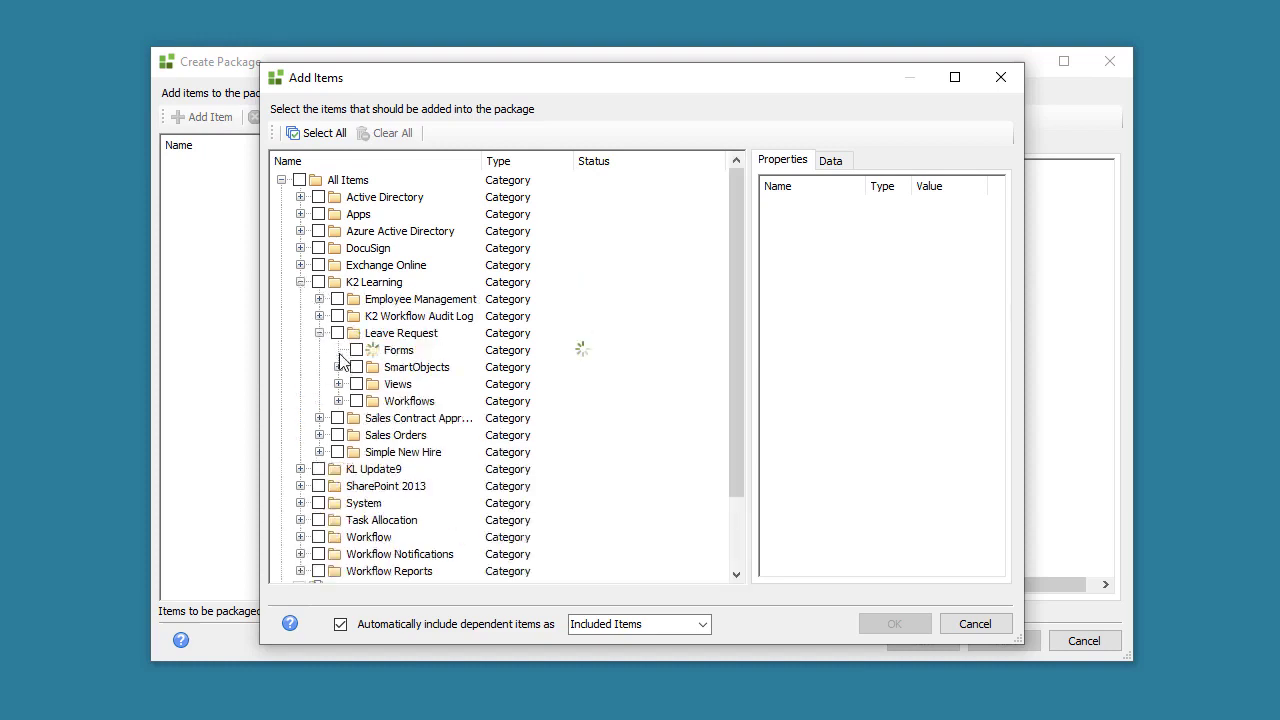
left_click(338, 367)
left_click(338, 384)
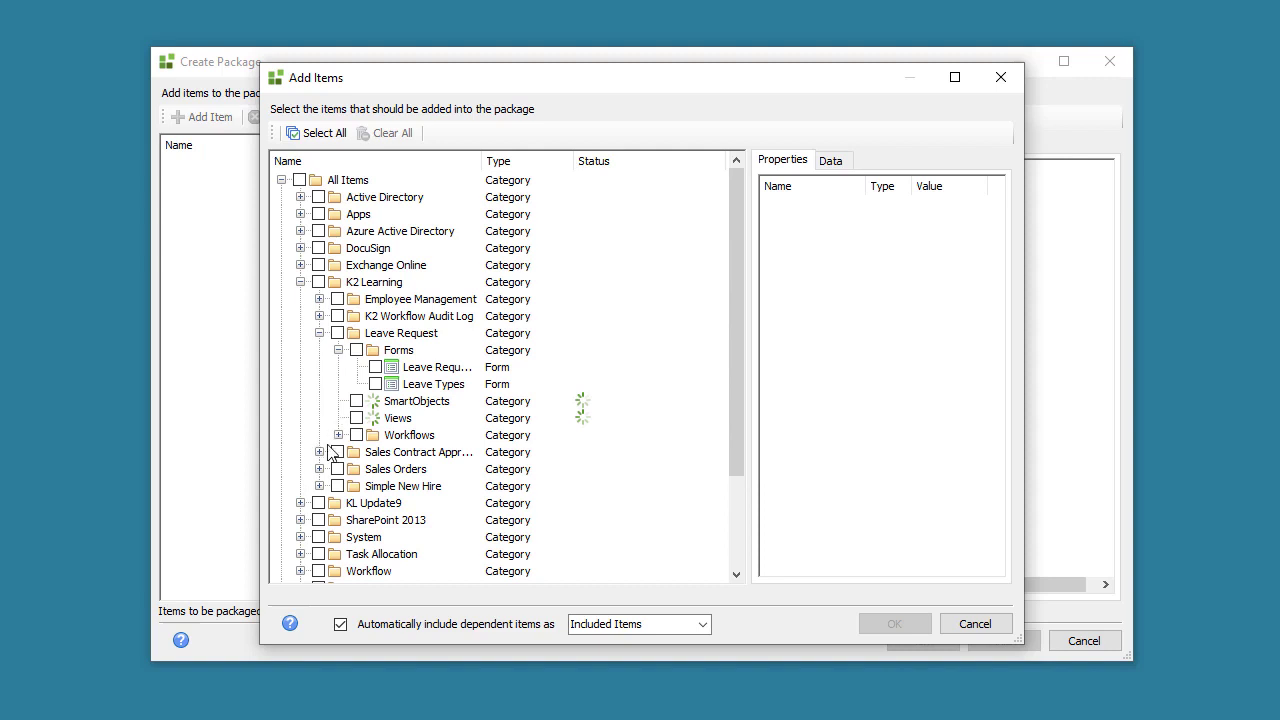
left_click(338, 435)
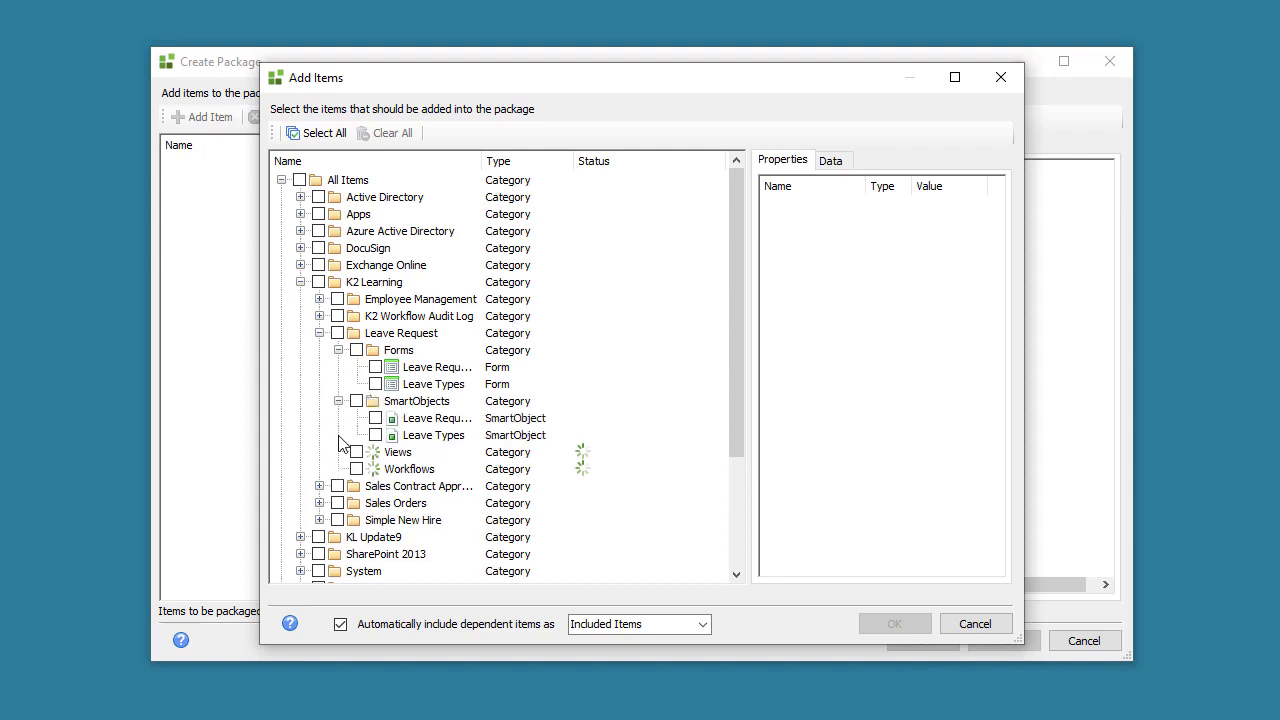
Check the entire Leave Request category and widen the Name column to read item names.
left_click(375, 469)
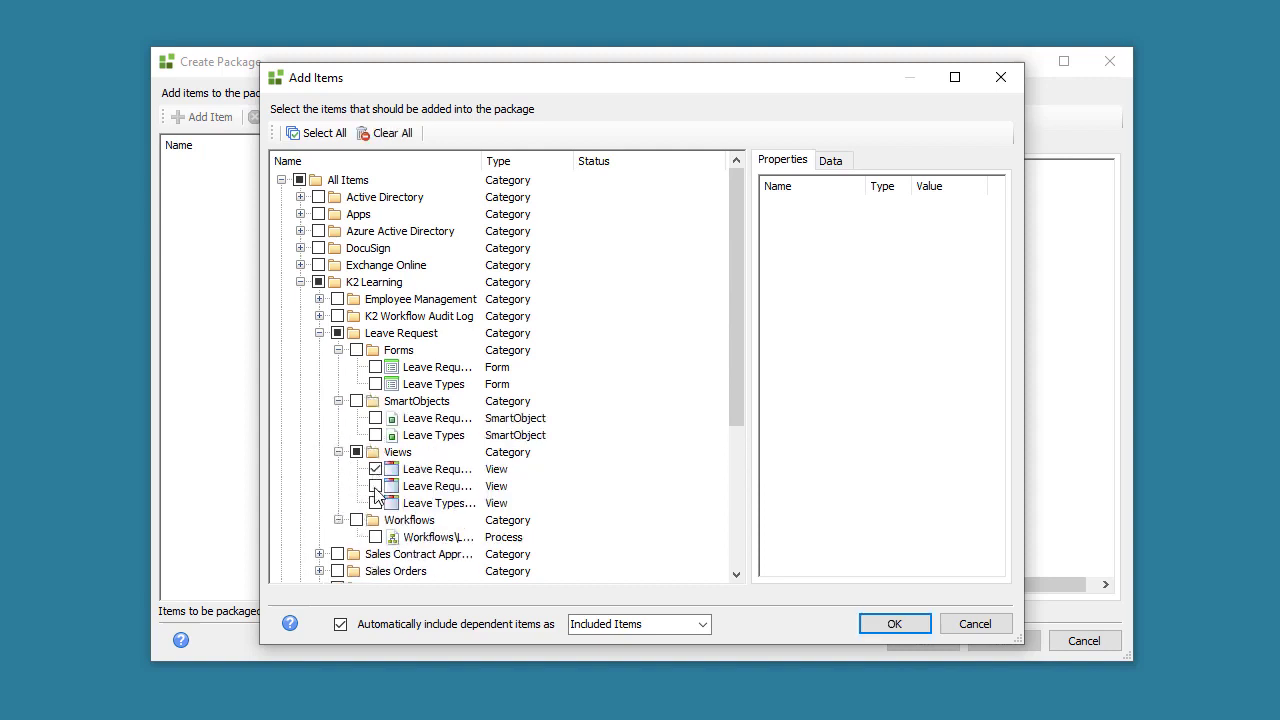
left_click(376, 487)
left_click(339, 335)
left_click(339, 335)
double_click(481, 160)
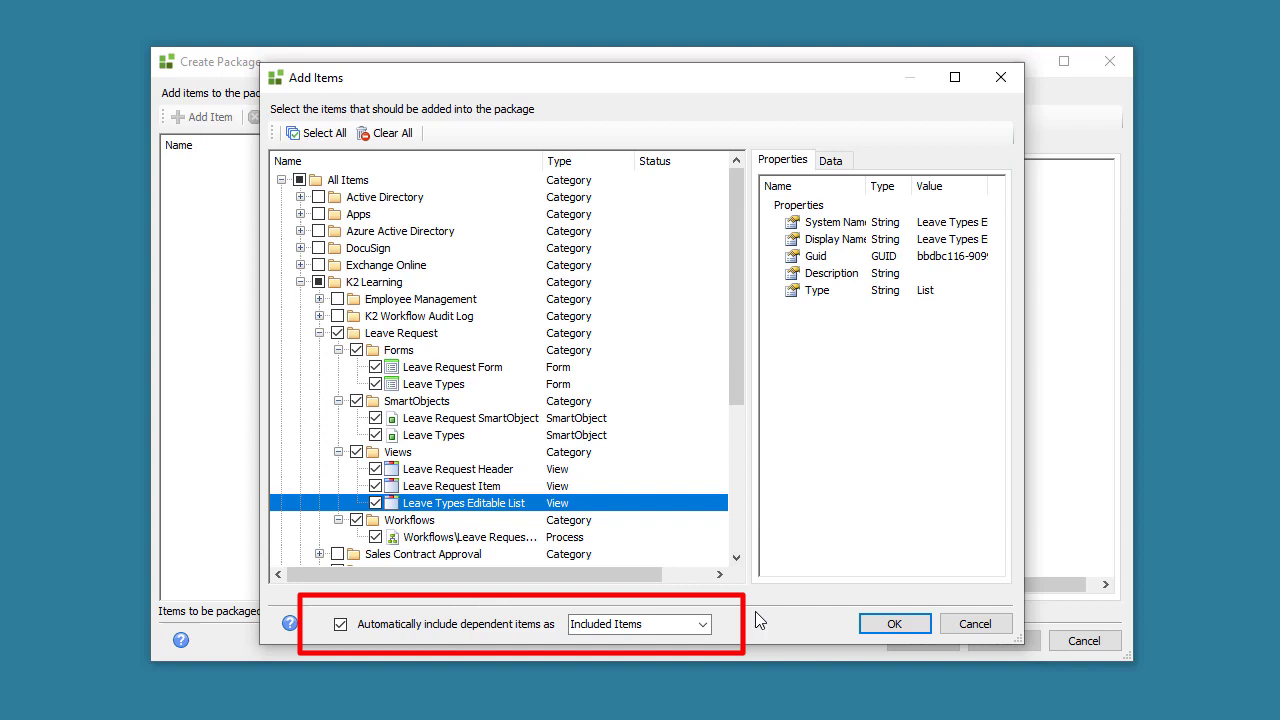
Set 'Automatically include dependent items as' to Referenced Items.
left_click(702, 624)
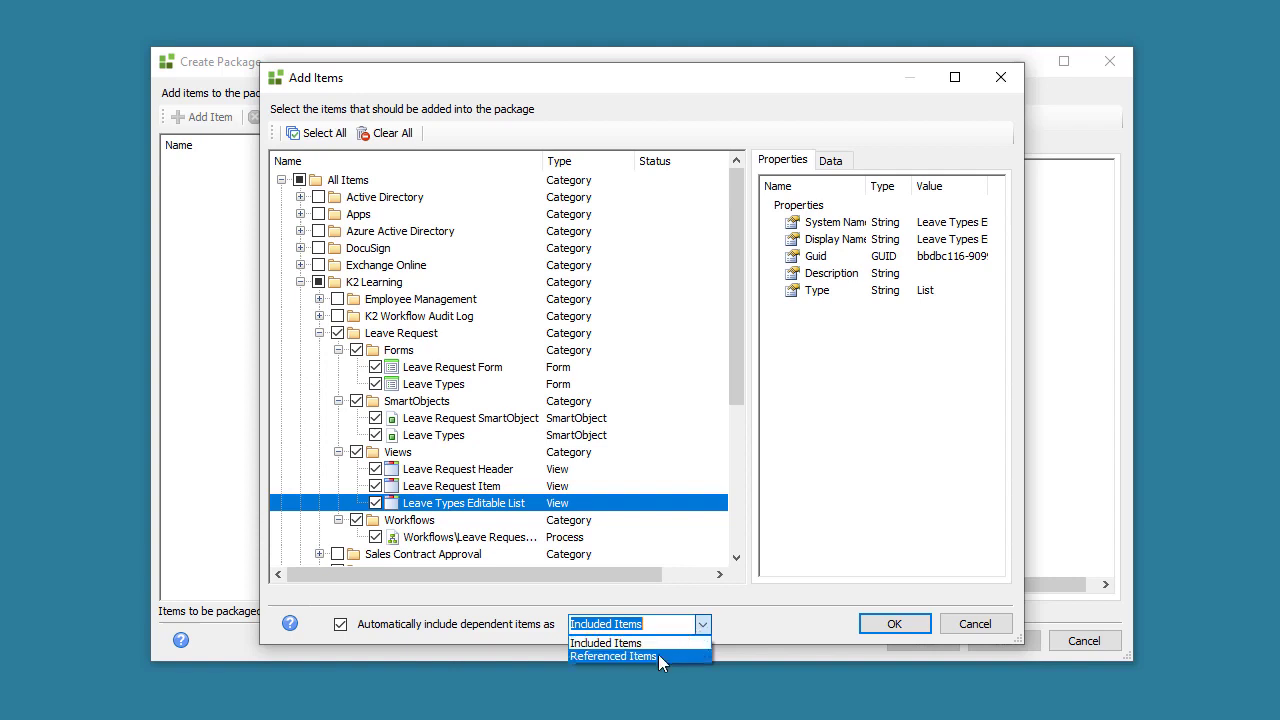
left_click(658, 655)
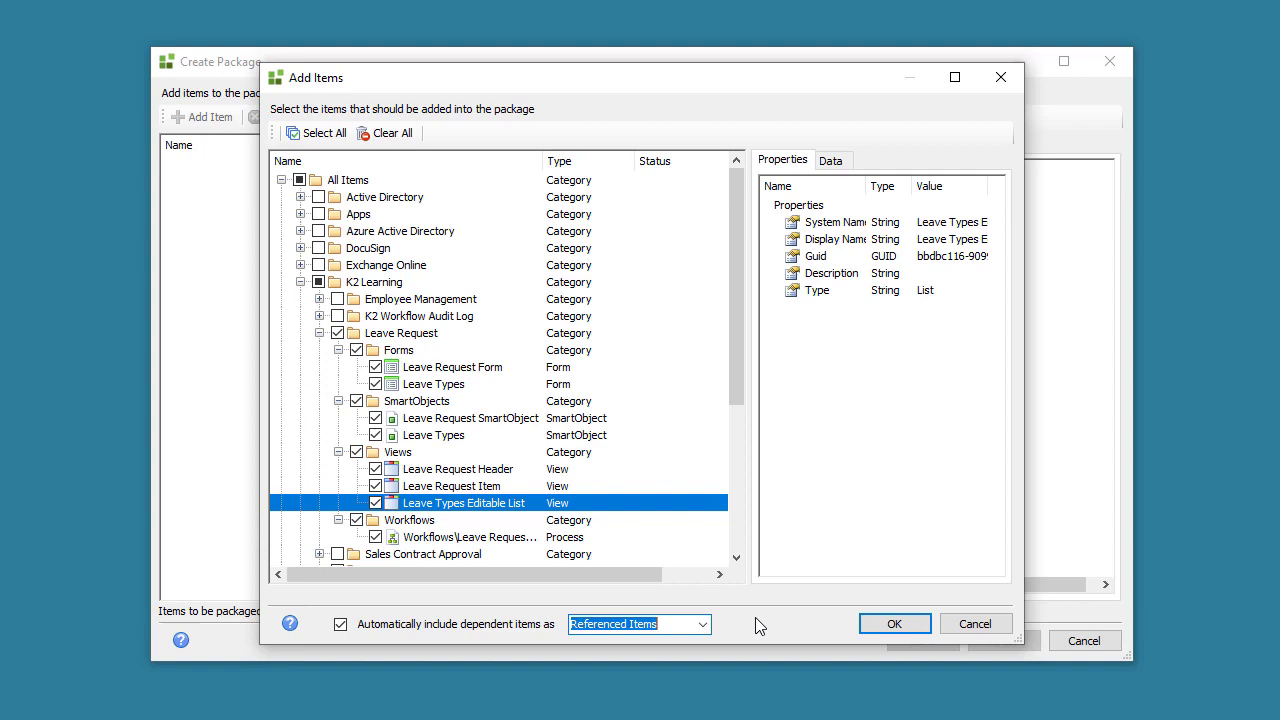
On the Data tab, mark the Leave Types and Leave Request SmartObjects' data for inclusion.
left_click(446, 438)
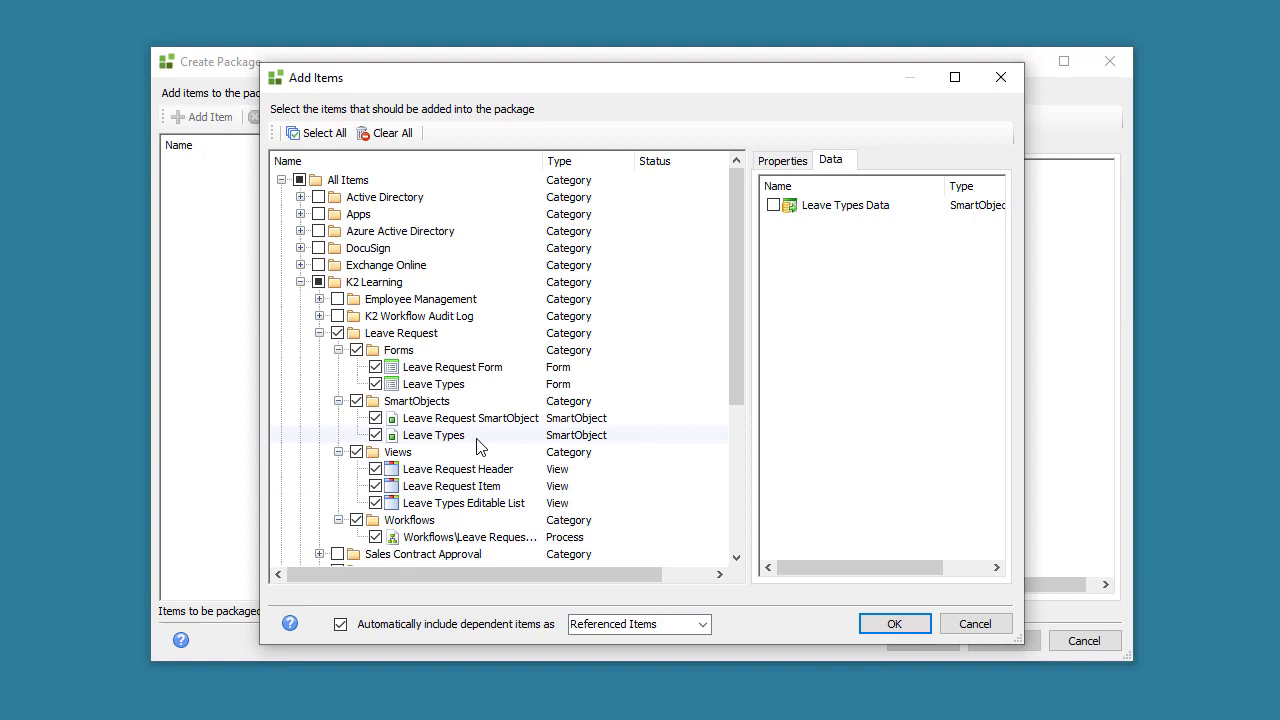
left_click(480, 440)
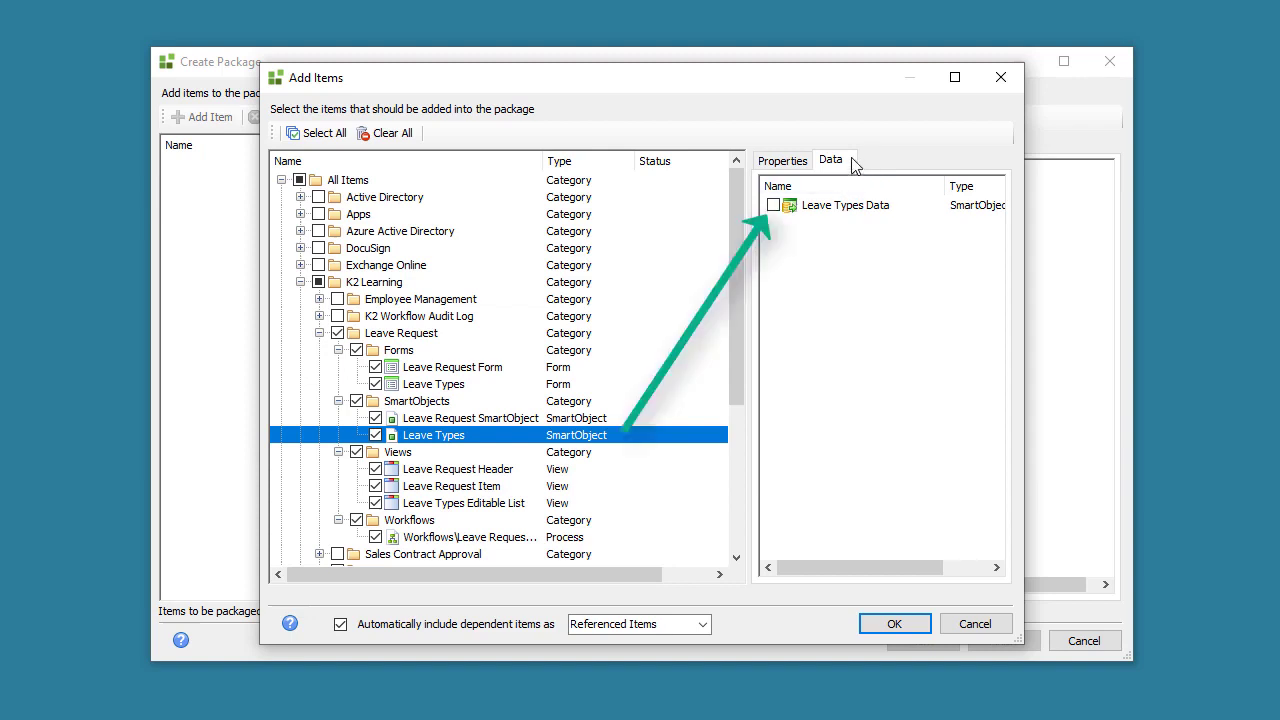
left_click(773, 205)
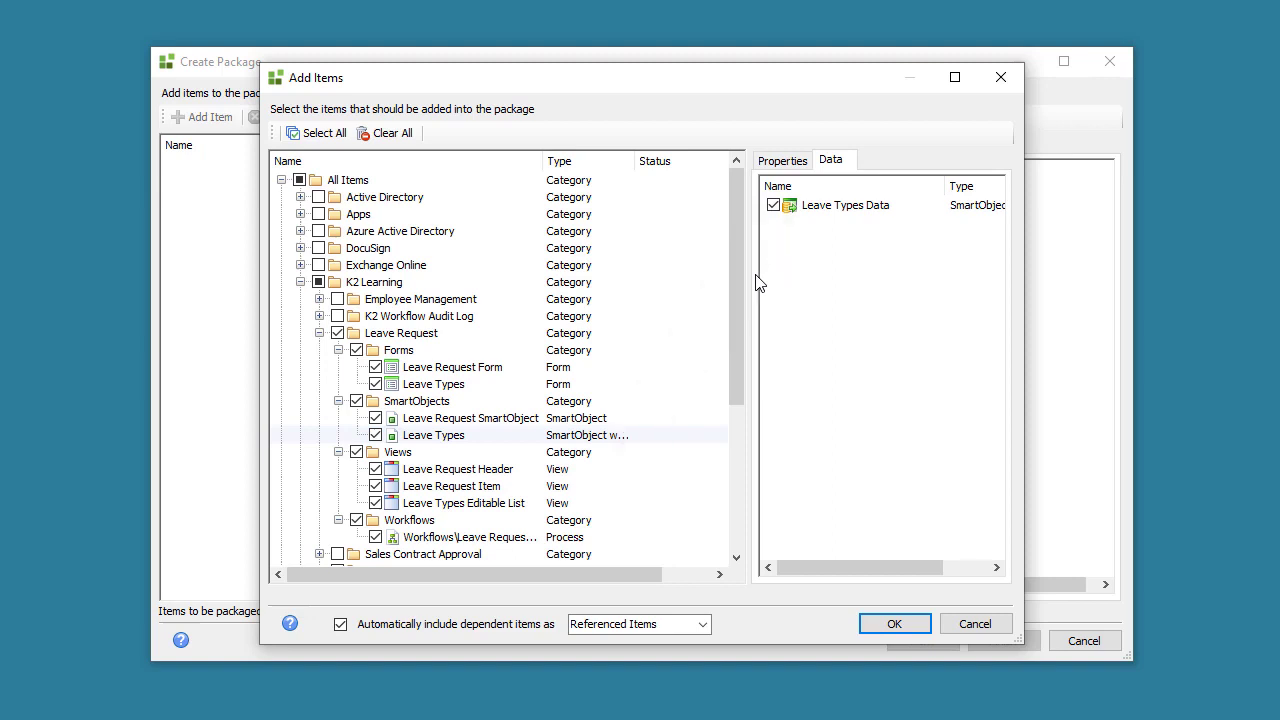
left_click(512, 418, "ctrl")
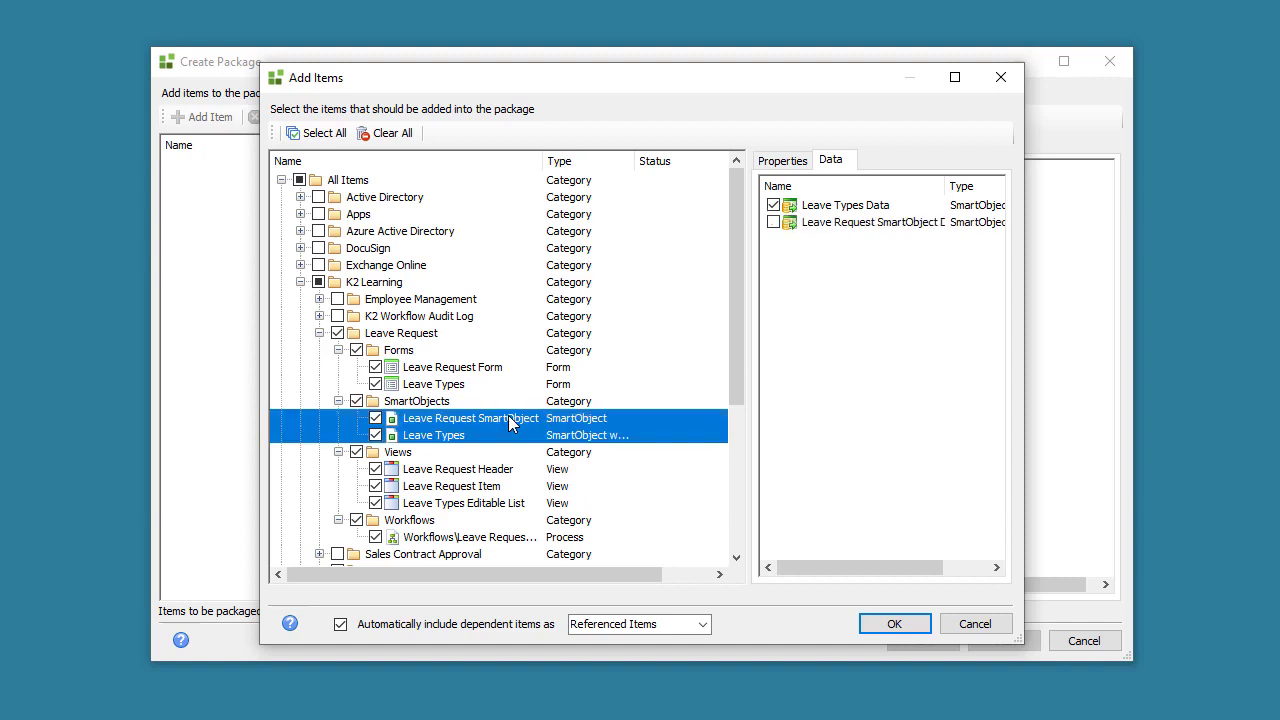
left_click(773, 222)
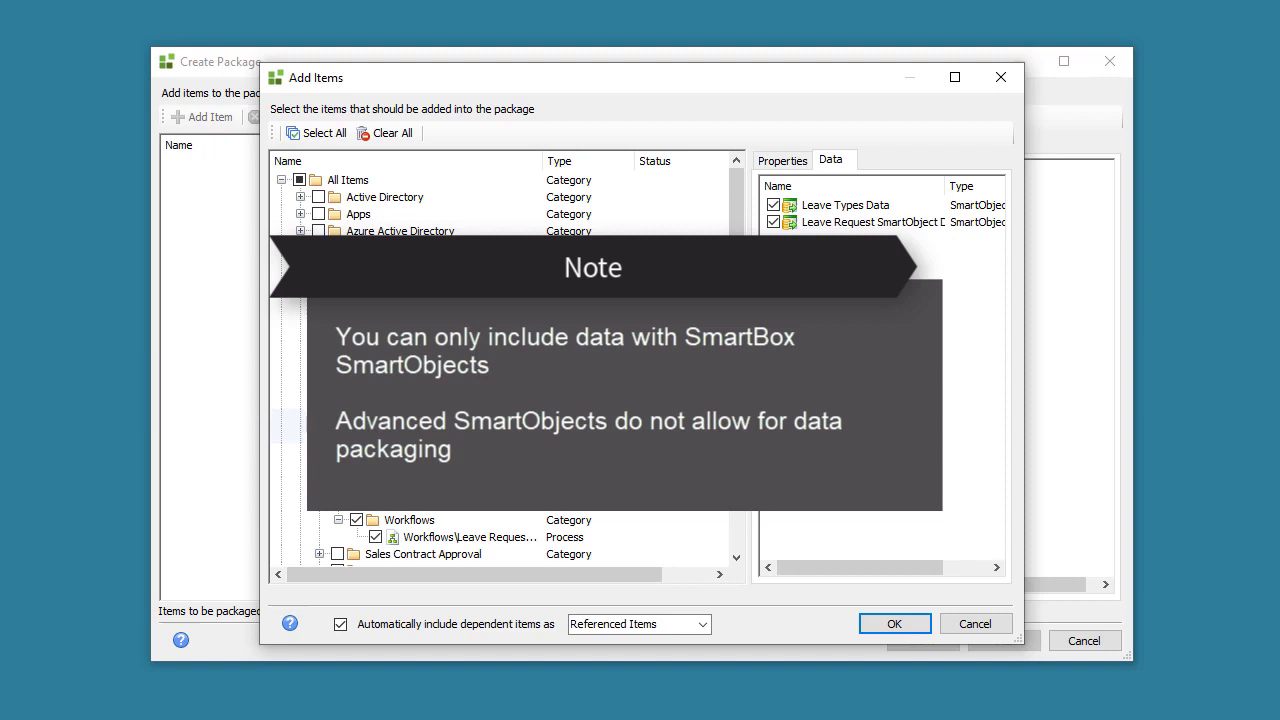
Confirm the items, review the 28-item list and SmartObject data, and finish the package.
left_click(893, 624)
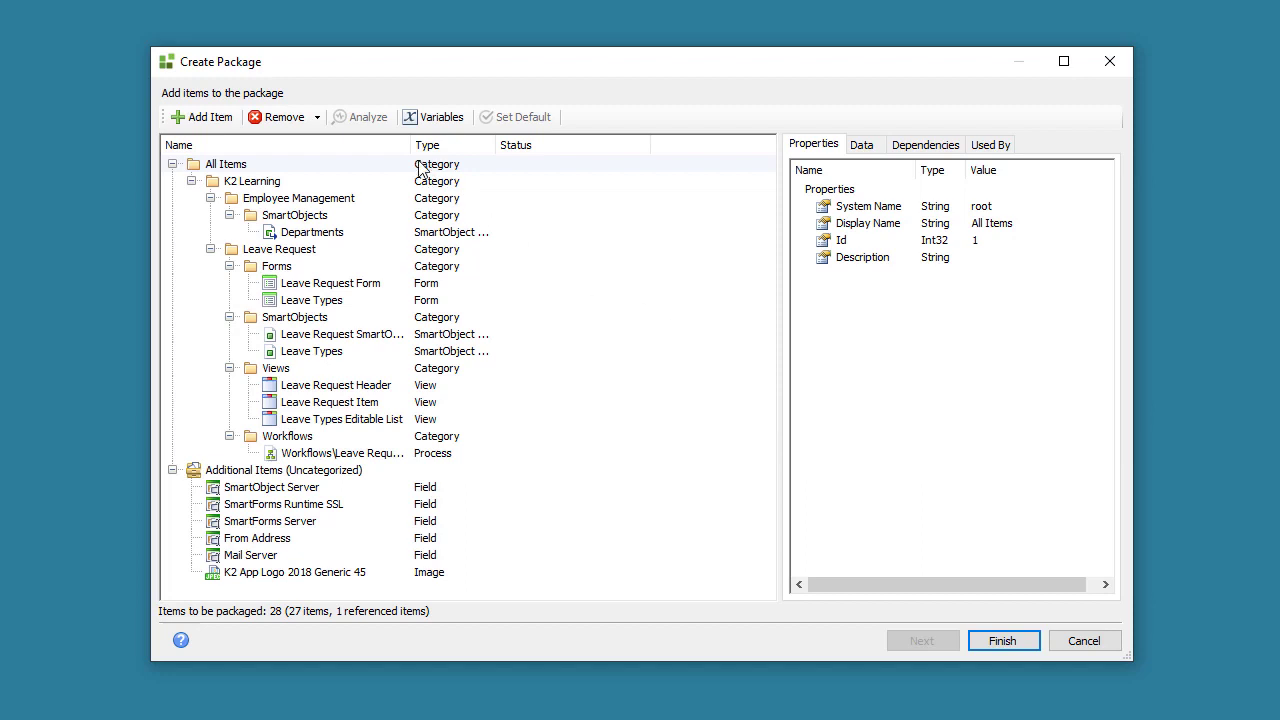
left_click_drag(411, 145, 646, 148)
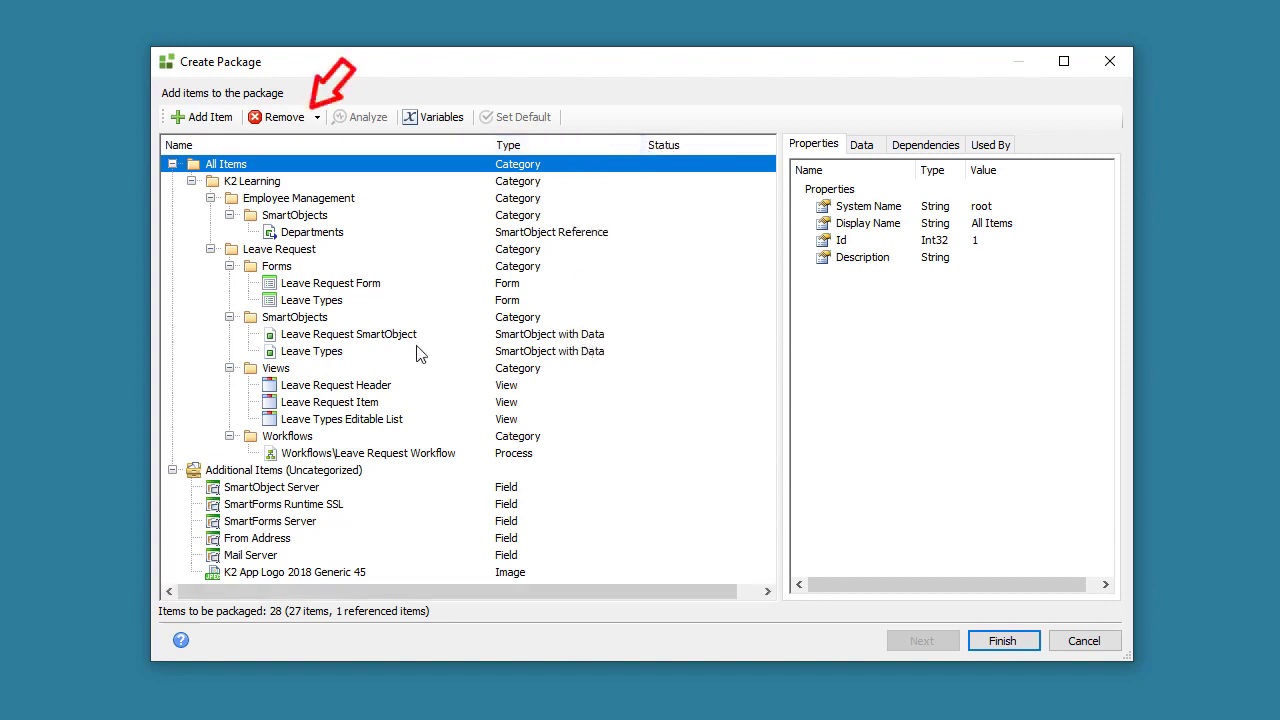
left_click(379, 338)
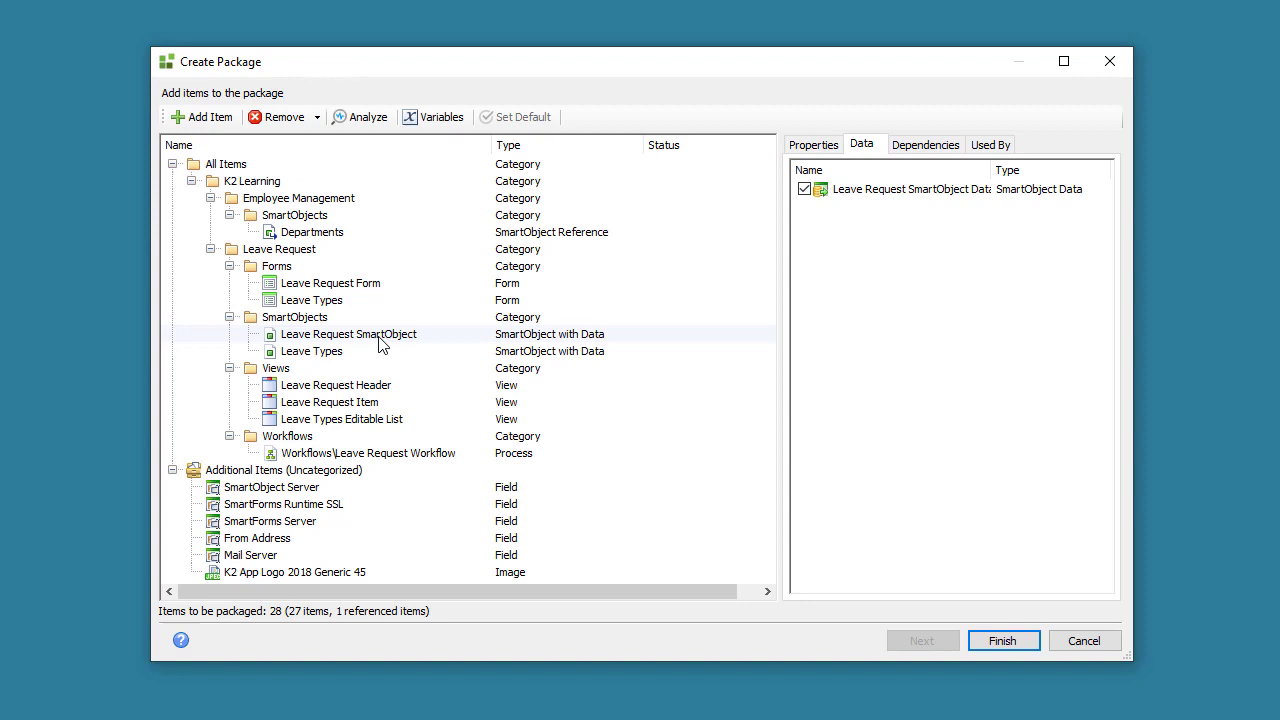
left_click(990, 640)
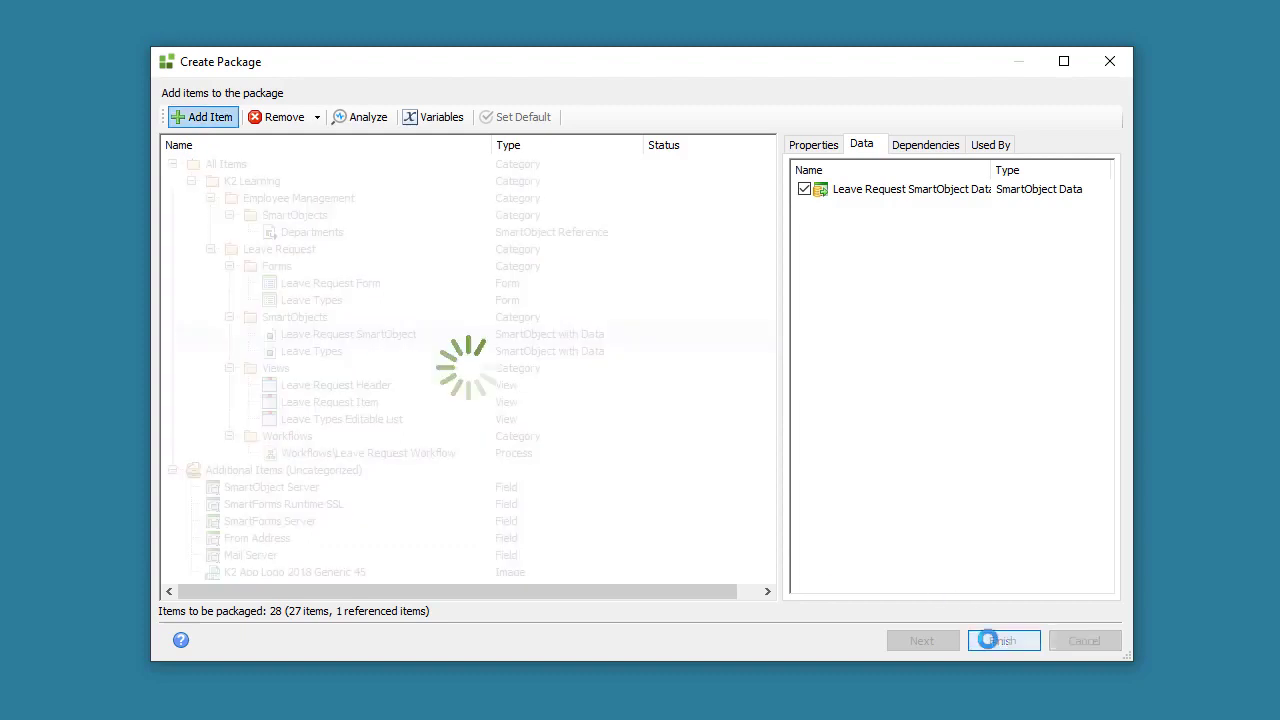